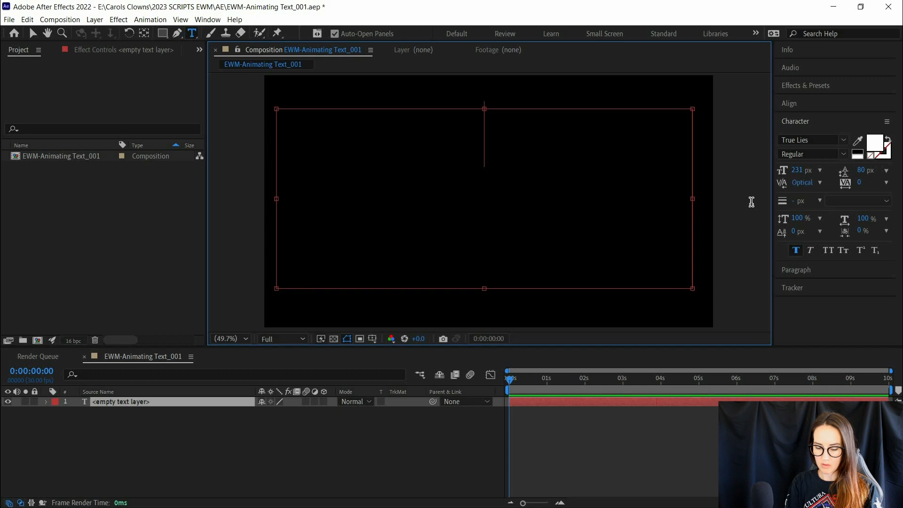
# - Enter "Animate ME" in the empty text box and finish editing the text
pyautogui.write('Animate ME')
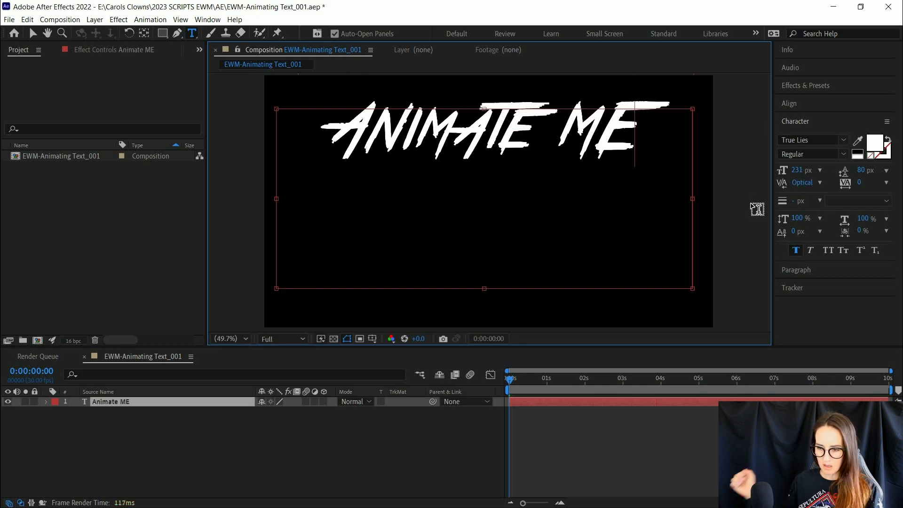
pyautogui.press('Escape')
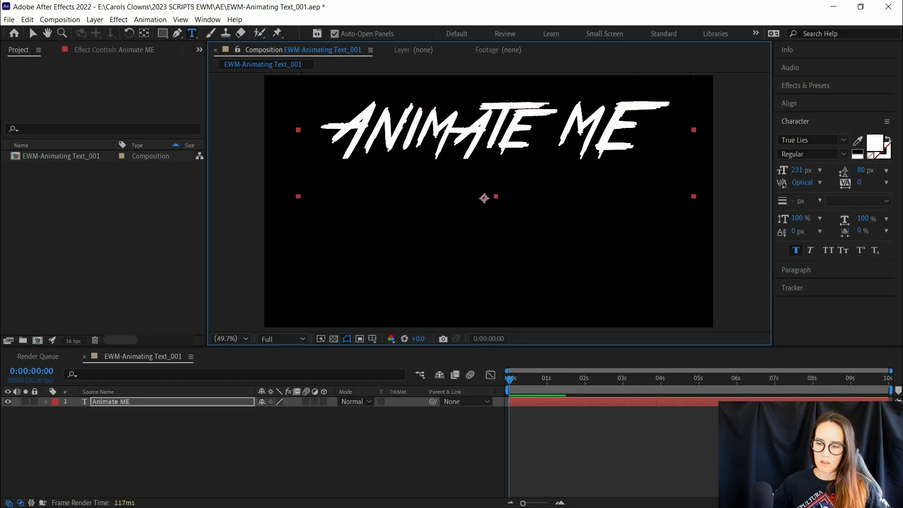
# - Centre the text layer horizontally and vertically in the composition
pyautogui.click(790, 103)
pyautogui.click(805, 133)
pyautogui.click(866, 133)
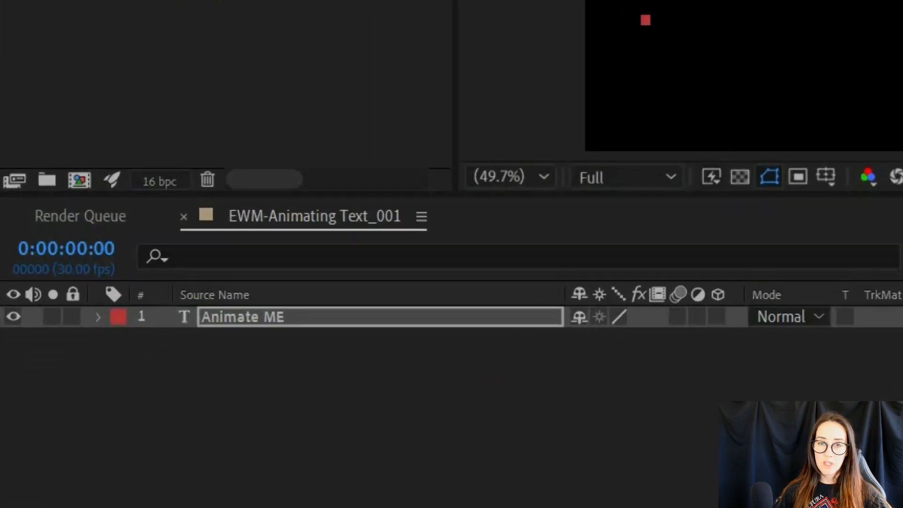
# - Add a Position keyframe at 0:00:00:00 and move the text past the frame's left edge, to about -879.5, 834.9
pyautogui.click(100, 317)
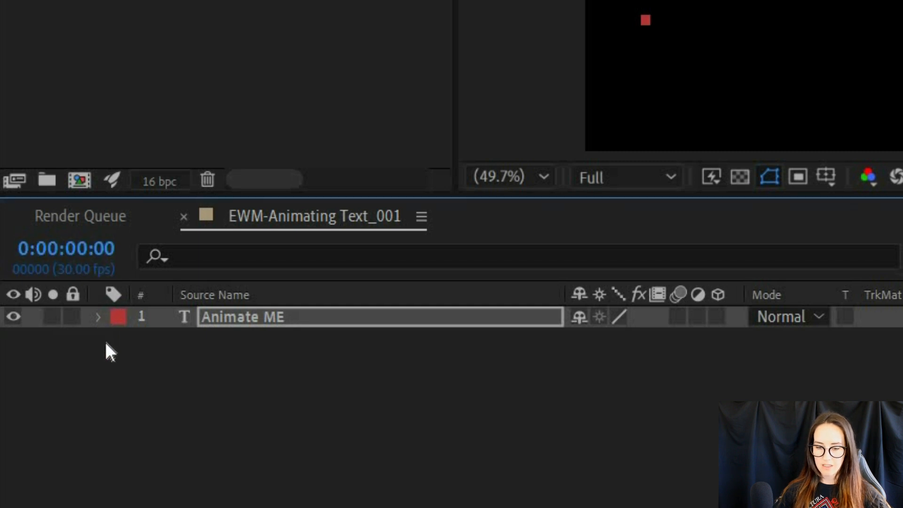
pyautogui.click(121, 363)
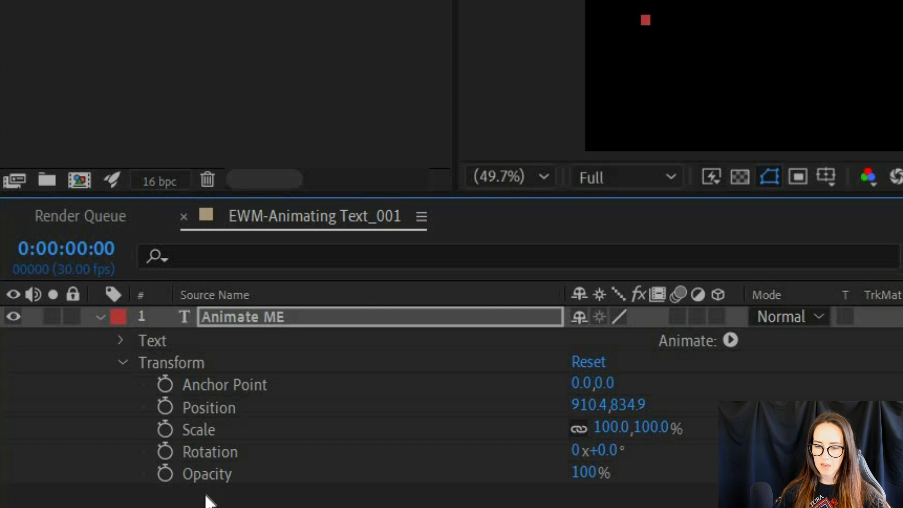
pyautogui.click(165, 408)
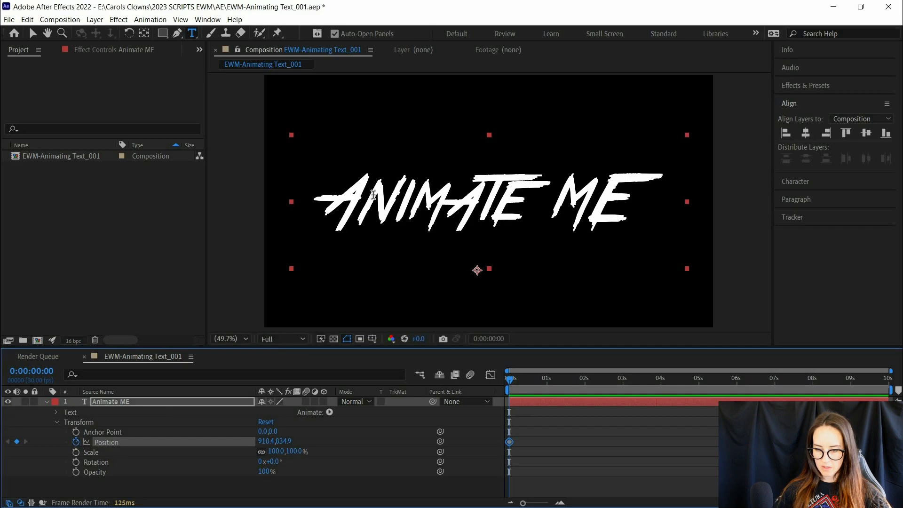
pyautogui.press('v')
pyautogui.moveTo(401, 205); pyautogui.dragTo(111, 207)
pyautogui.moveTo(18, 203); pyautogui.dragTo(2, 202)
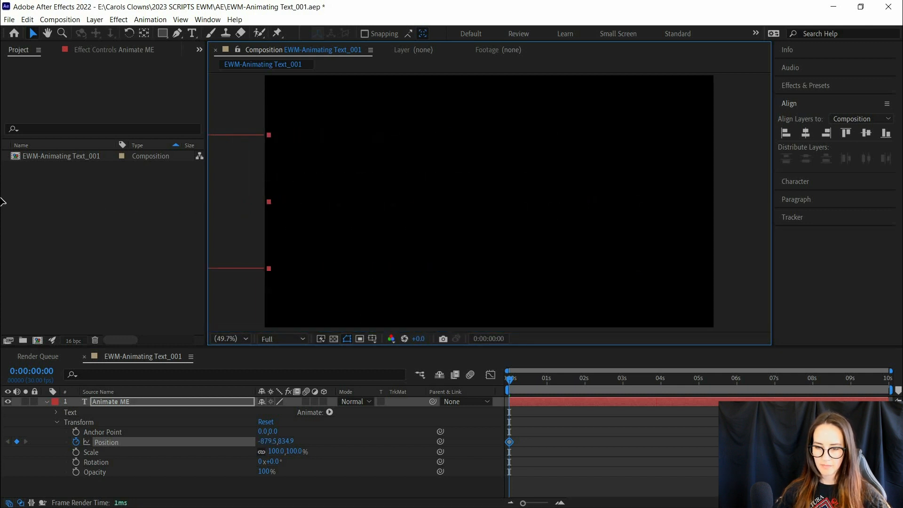
# - At 0:00:00:19, move the text back to the frame's centre at 910.4, 834.9 and apply Easy Ease In to that Position keyframe
pyautogui.click(532, 380)
pyautogui.moveTo(485, 218); pyautogui.dragTo(648, 218)
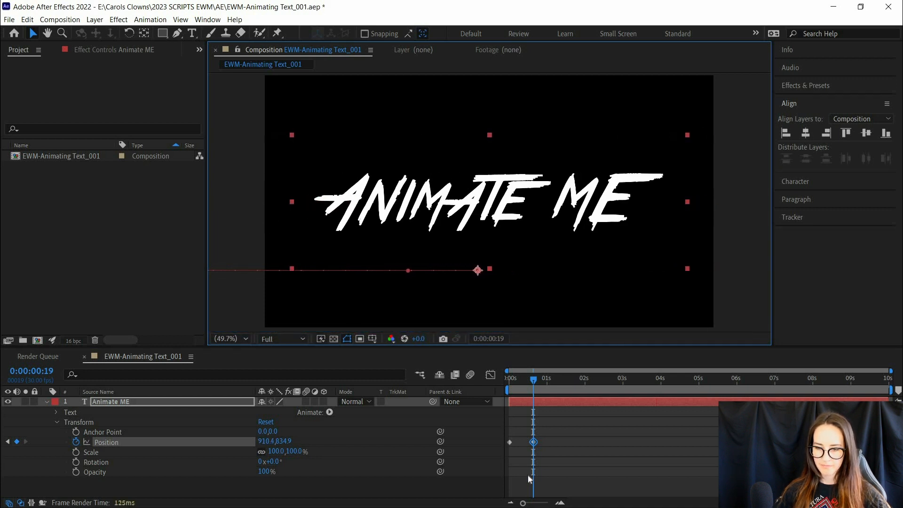
pyautogui.rightClick(534, 442)
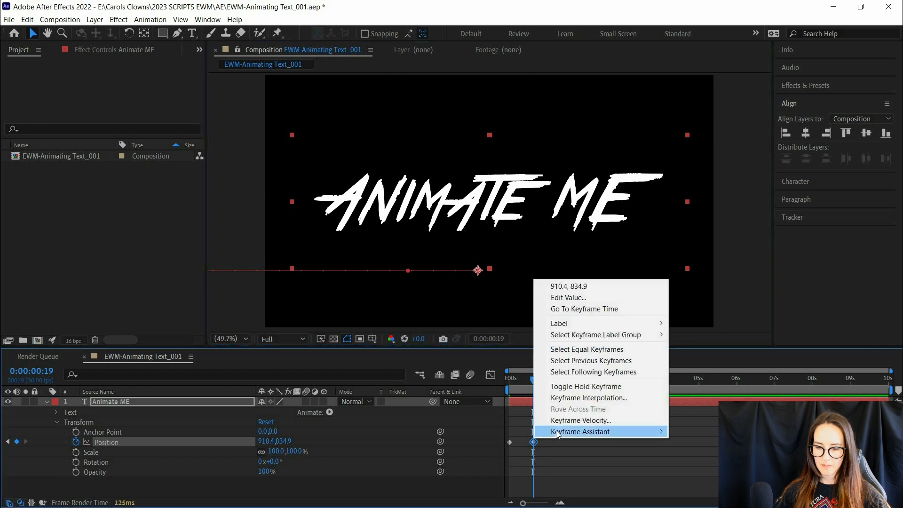
pyautogui.moveTo(654, 432)
pyautogui.click(706, 387)
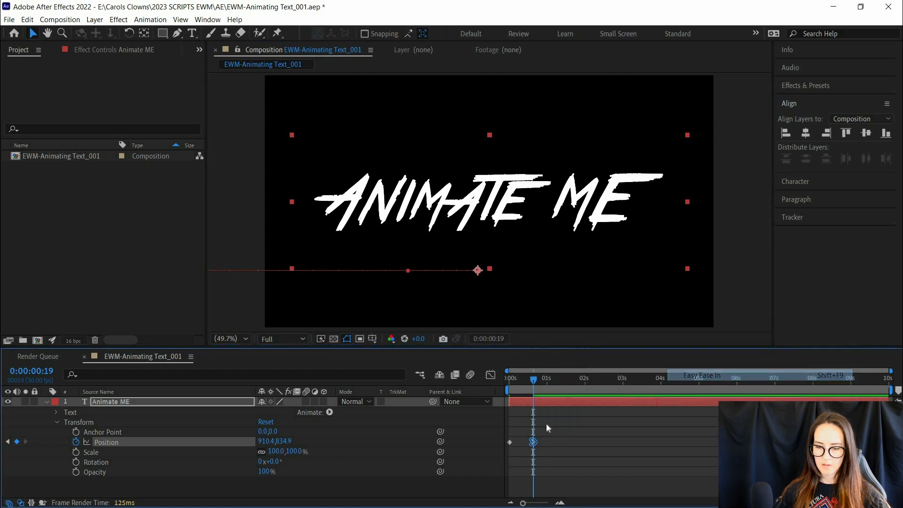
# - Preview the slide-in animation and set the work area's end at 0:00:01:20
pyautogui.press('space')
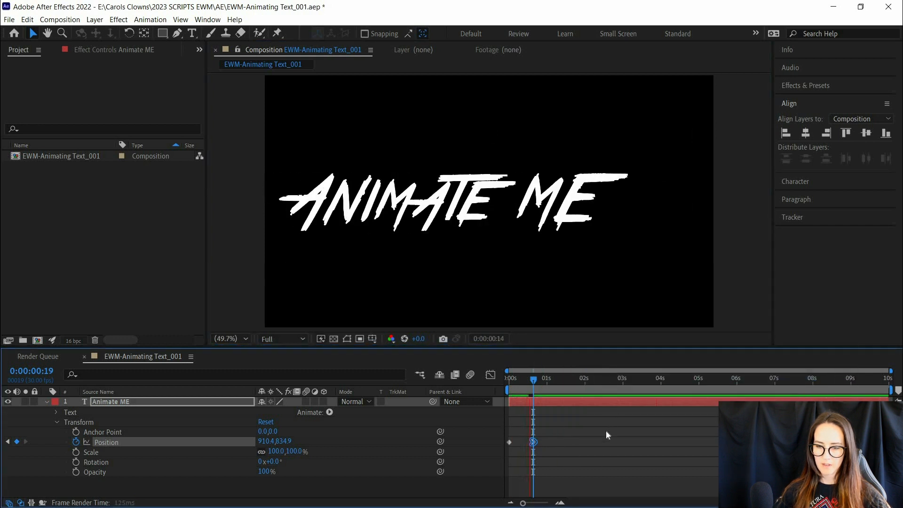
pyautogui.press('space')
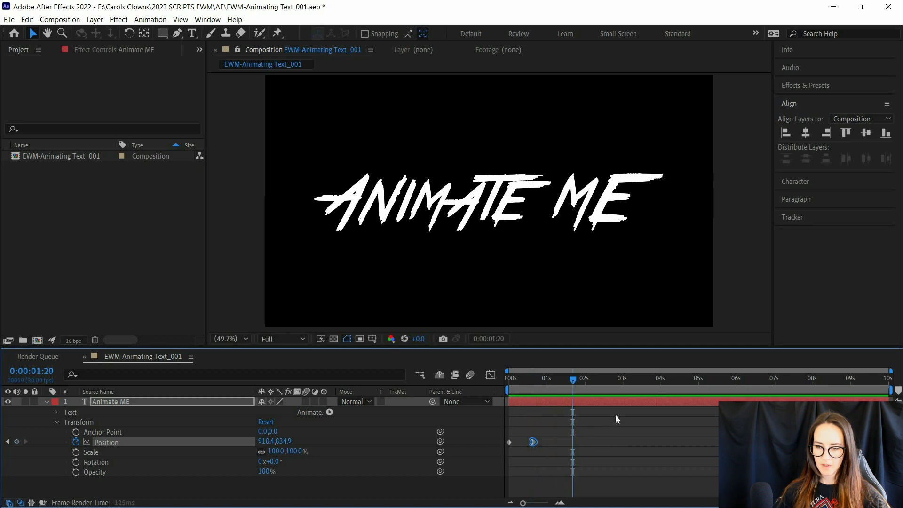
pyautogui.press('n')
pyautogui.press('space')
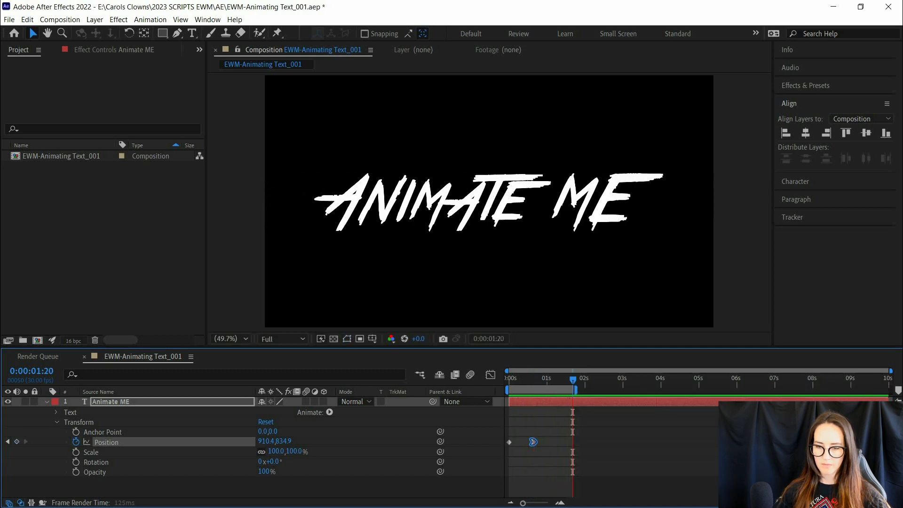
pyautogui.press('space')
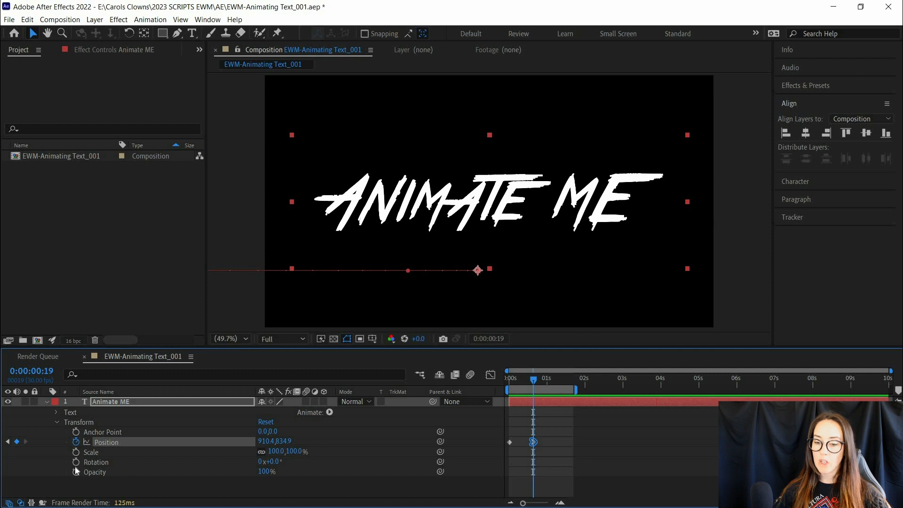
# - Keyframe the text's Opacity from 100% at 0:00:00:19 to 0% at 0:00:00:29 and preview the fade
pyautogui.hotkey('alt', 'shift', 't')
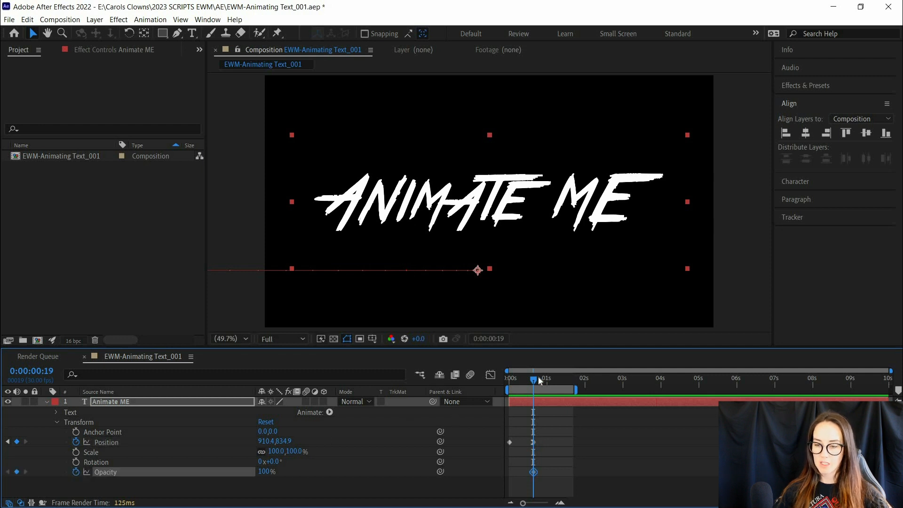
pyautogui.moveTo(547, 384); pyautogui.dragTo(545, 382)
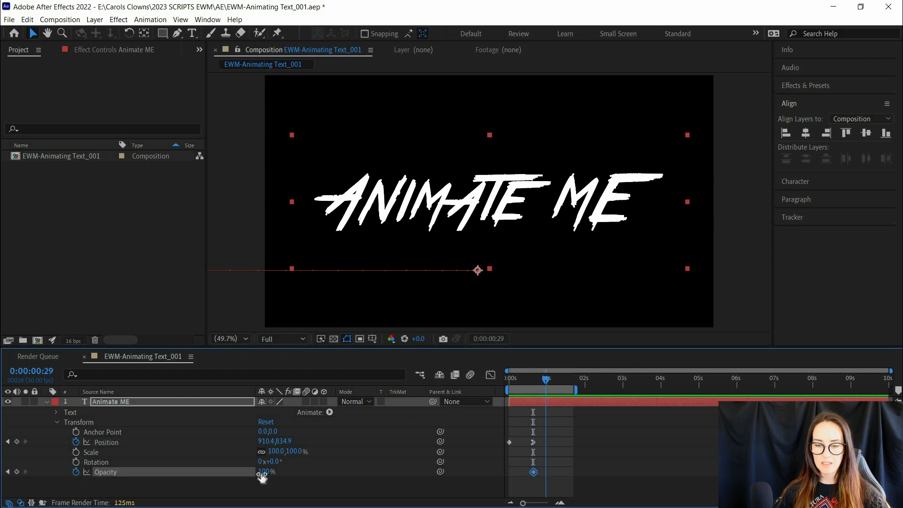
pyautogui.click(263, 471)
pyautogui.write('0')
pyautogui.press('Return')
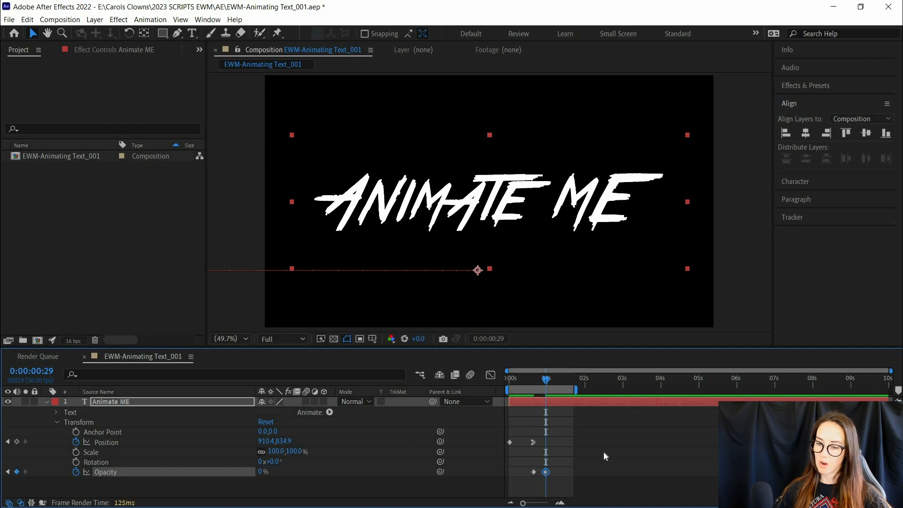
pyautogui.press('space')
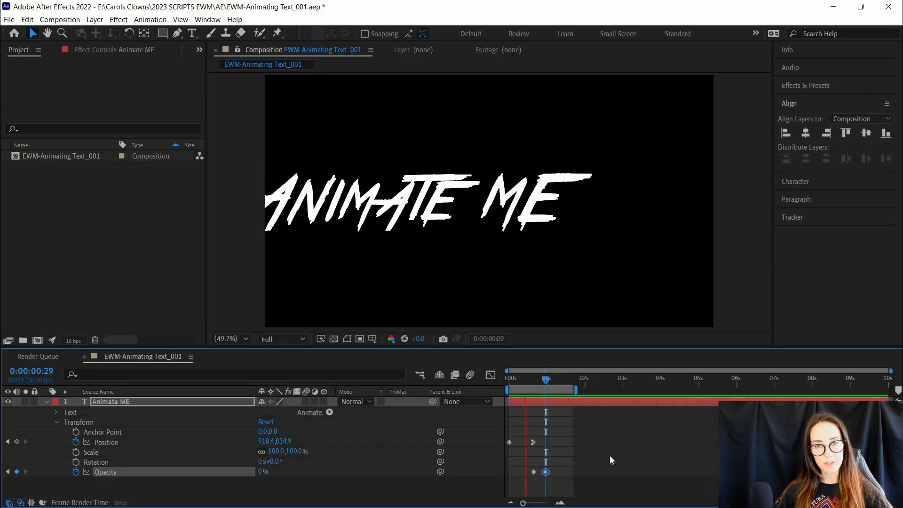
pyautogui.press('space')
# - Remove all Position and Opacity keyframes while the text sits at its centred position, and align the layer vertically to the composition's centre
pyautogui.moveTo(516, 383); pyautogui.dragTo(530, 393)
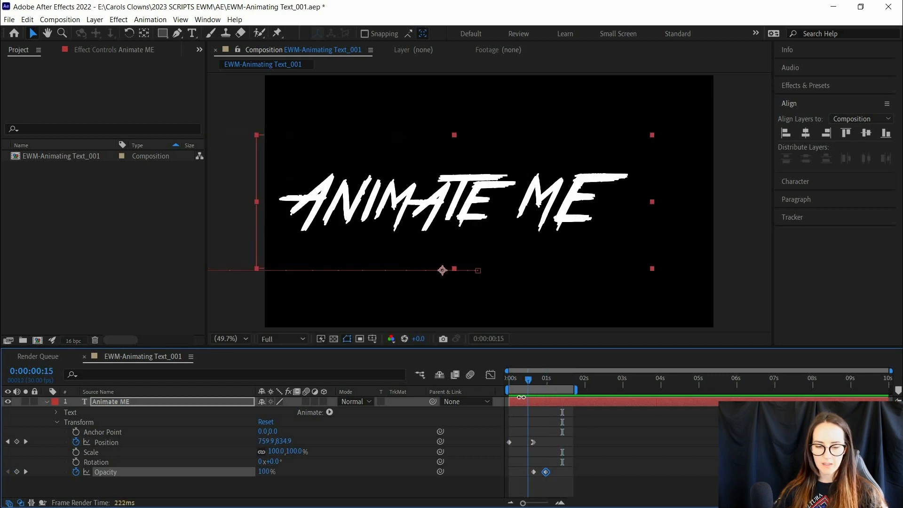
pyautogui.click(75, 442)
pyautogui.click(76, 472)
pyautogui.click(46, 402)
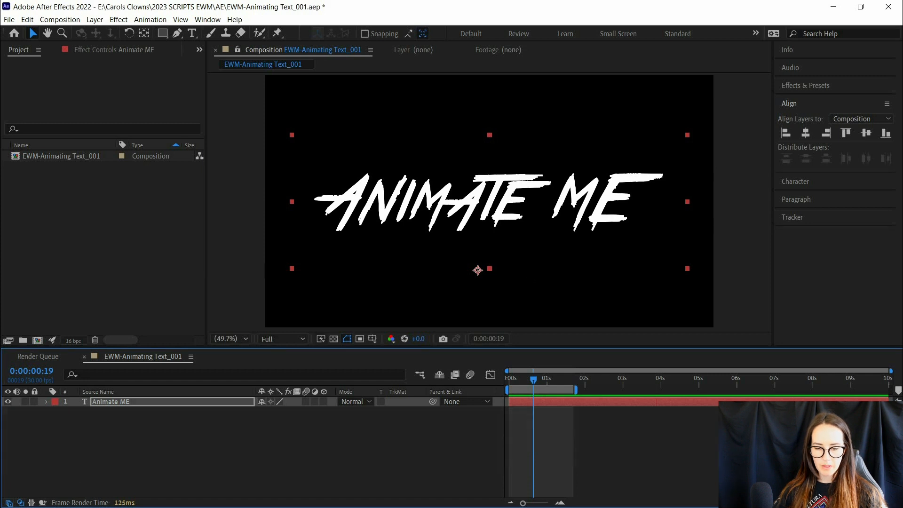
pyautogui.click(872, 136)
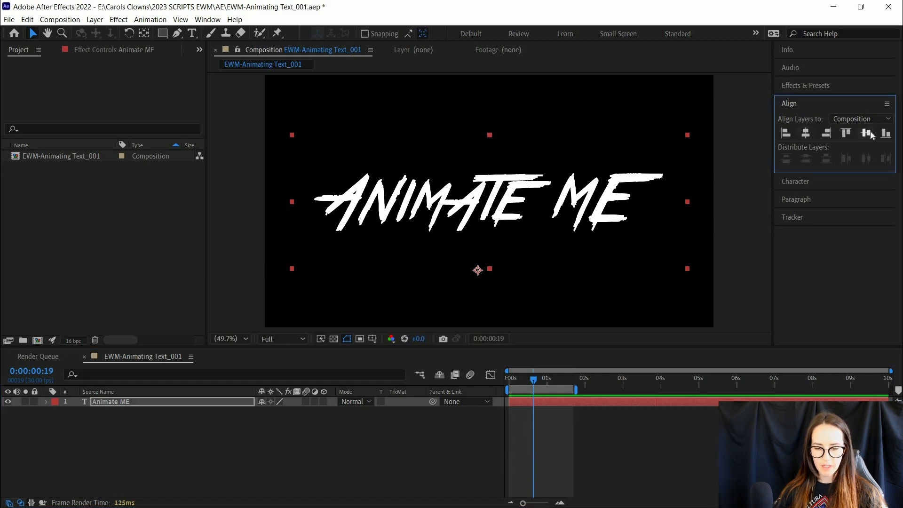
# - Add a Character Offset text animator to the Animate ME layer
pyautogui.click(42, 402)
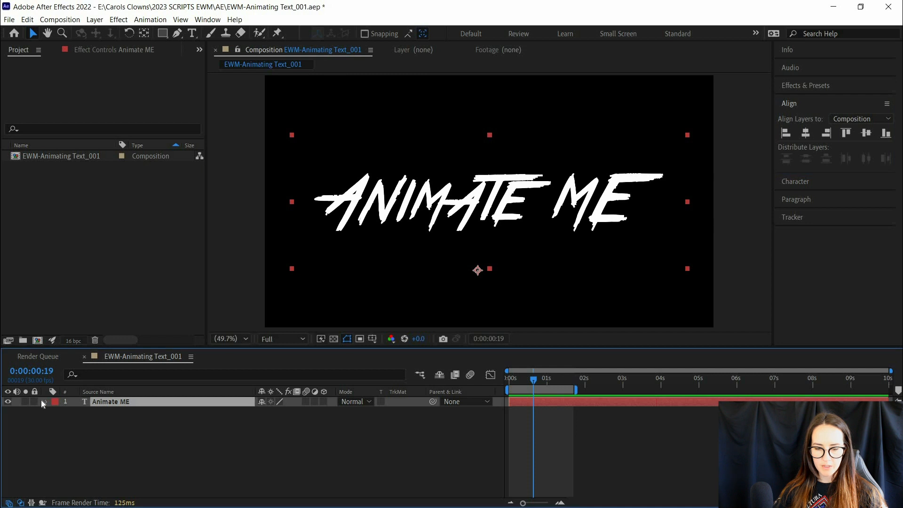
pyautogui.click(136, 414)
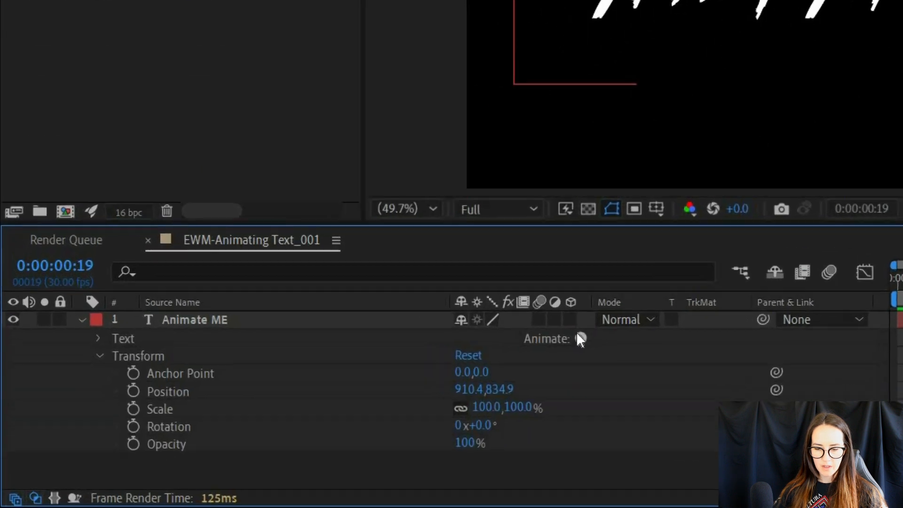
pyautogui.click(114, 349)
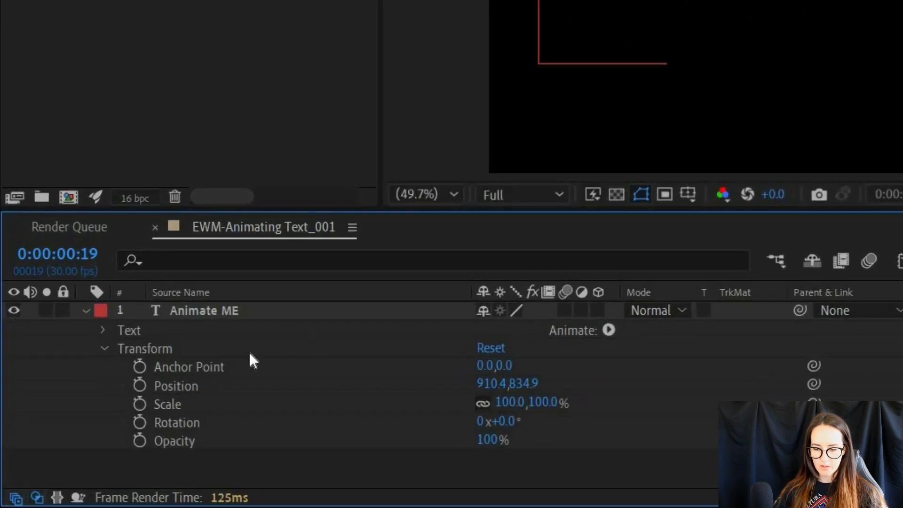
pyautogui.click(105, 348)
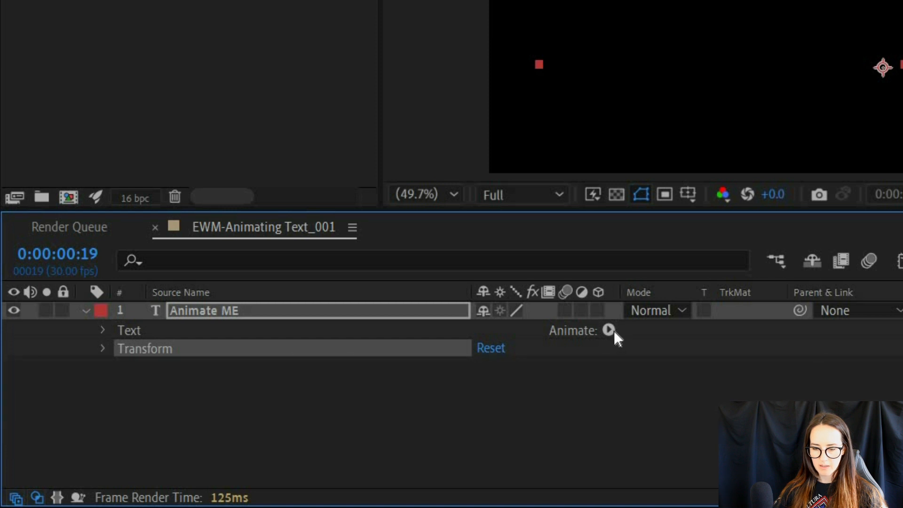
pyautogui.click(614, 333)
pyautogui.click(687, 266)
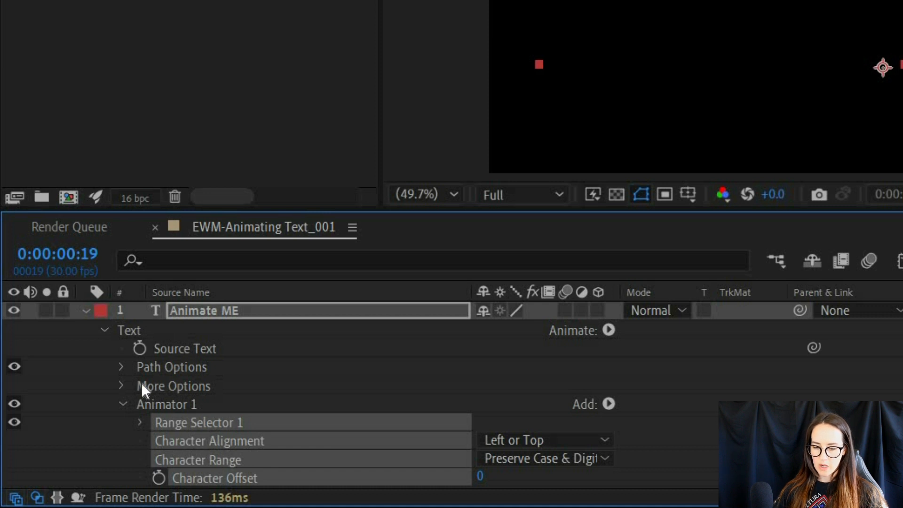
# - Add a Scale property to Animator 1 and set it to 0%
pyautogui.scroll(-1, 202, 387)
pyautogui.click(608, 386)
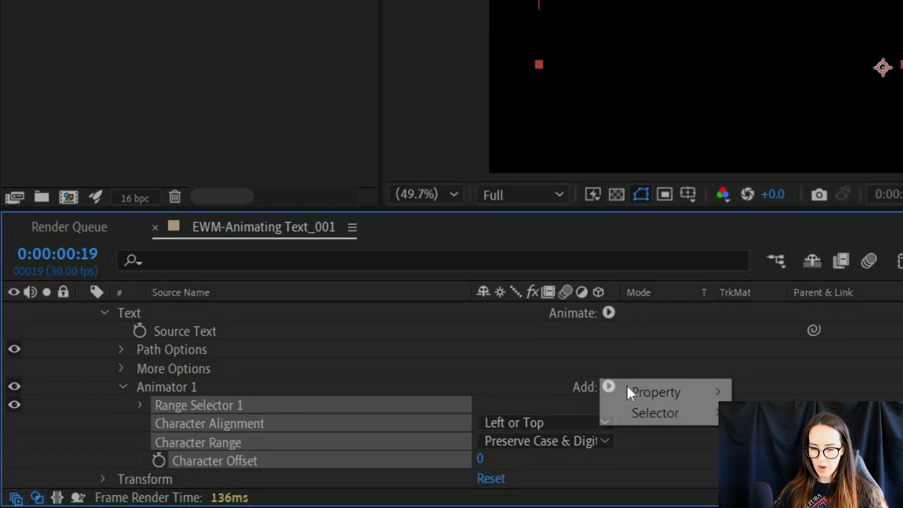
pyautogui.moveTo(656, 392)
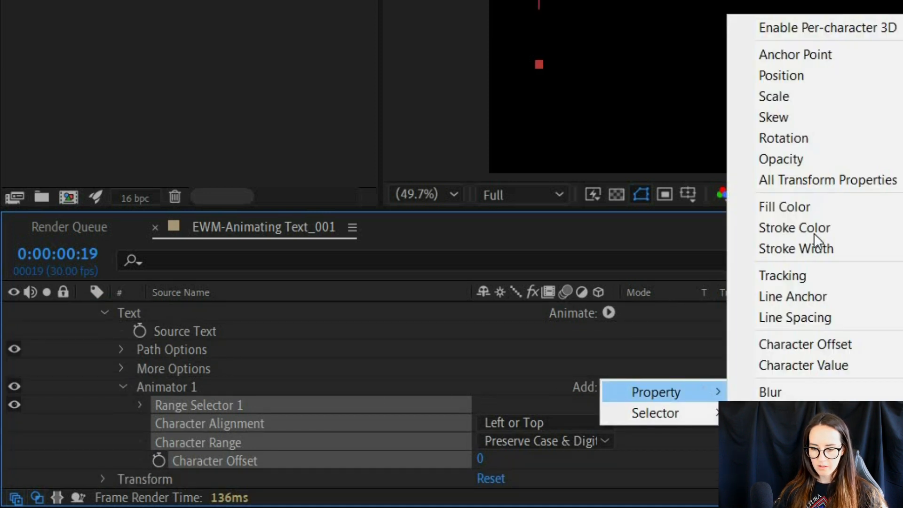
pyautogui.click(820, 97)
pyautogui.scroll(1, 118, 419)
pyautogui.scroll(-2, 188, 410)
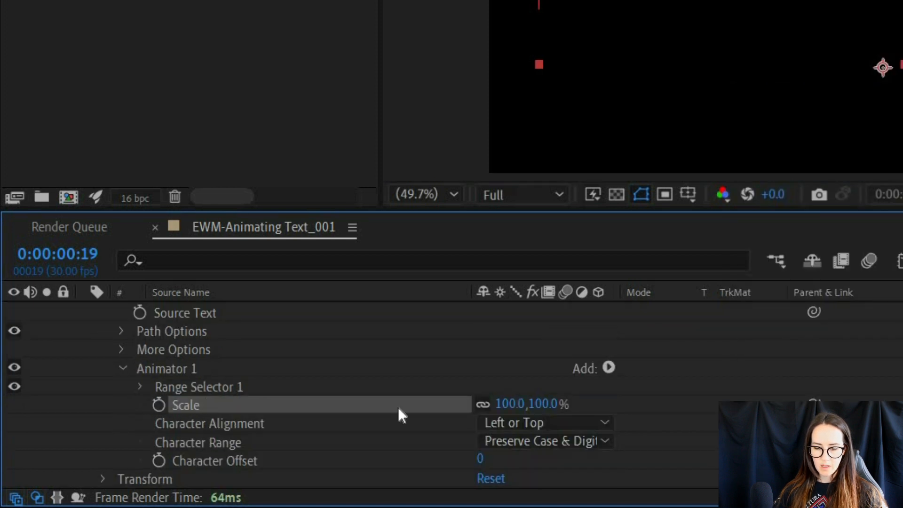
pyautogui.click(543, 405)
pyautogui.write('0')
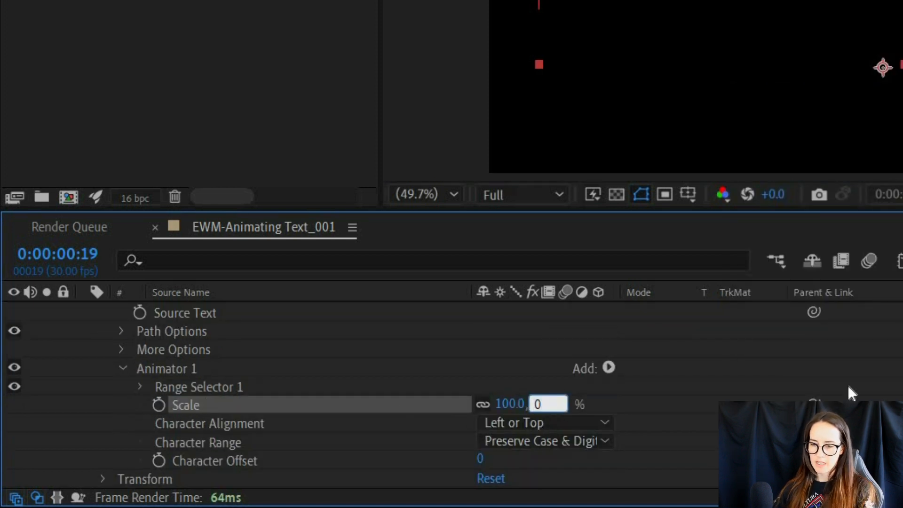
pyautogui.press('Return')
# - Keyframe Range Selector 1's Start from 0% at 0:00:00:00 to 100% at 0:00:00:19
pyautogui.press('Home')
pyautogui.scroll(2, 122, 386)
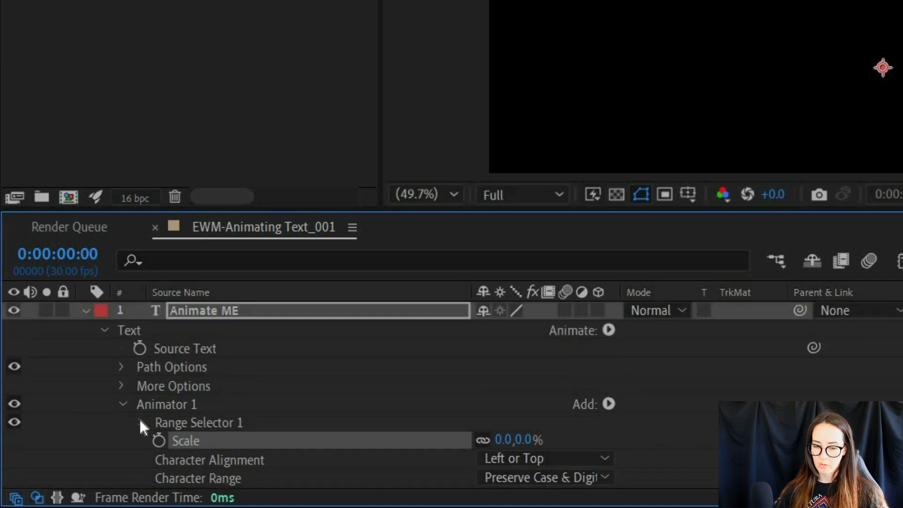
pyautogui.click(140, 421)
pyautogui.scroll(-2, 114, 410)
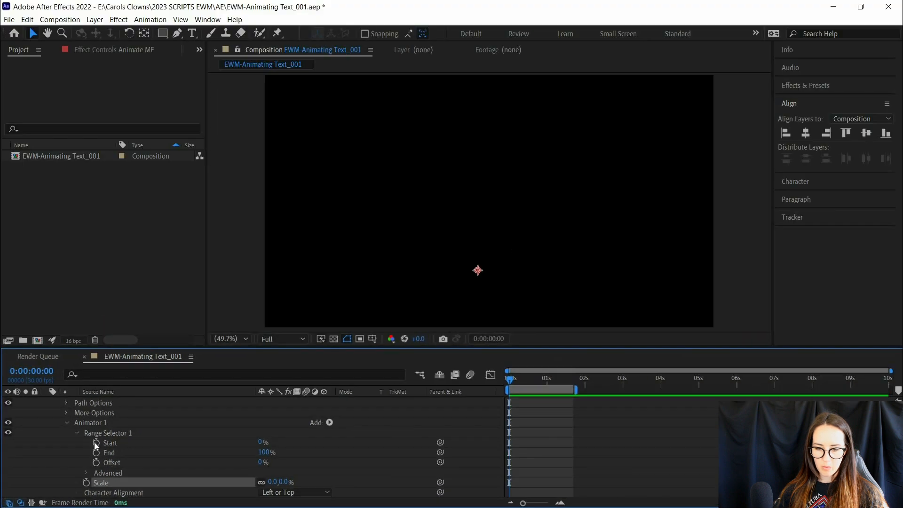
pyautogui.click(177, 387)
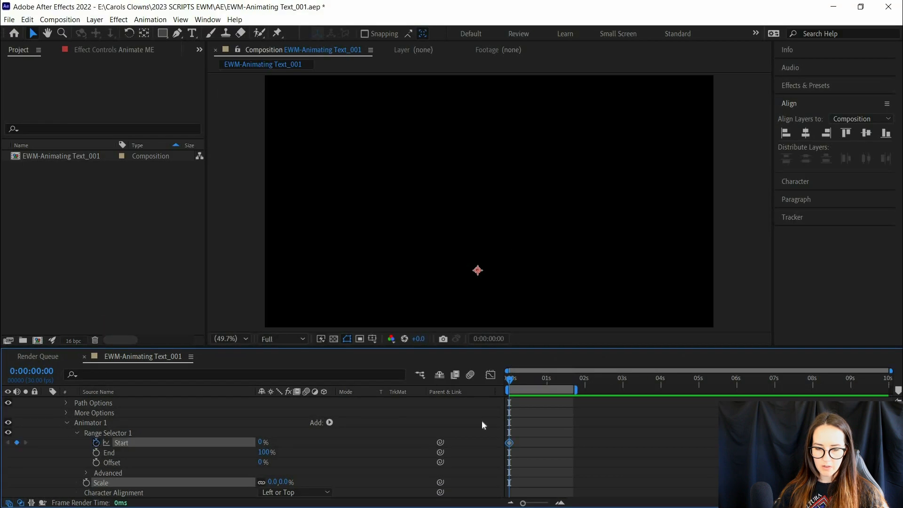
pyautogui.click(533, 381)
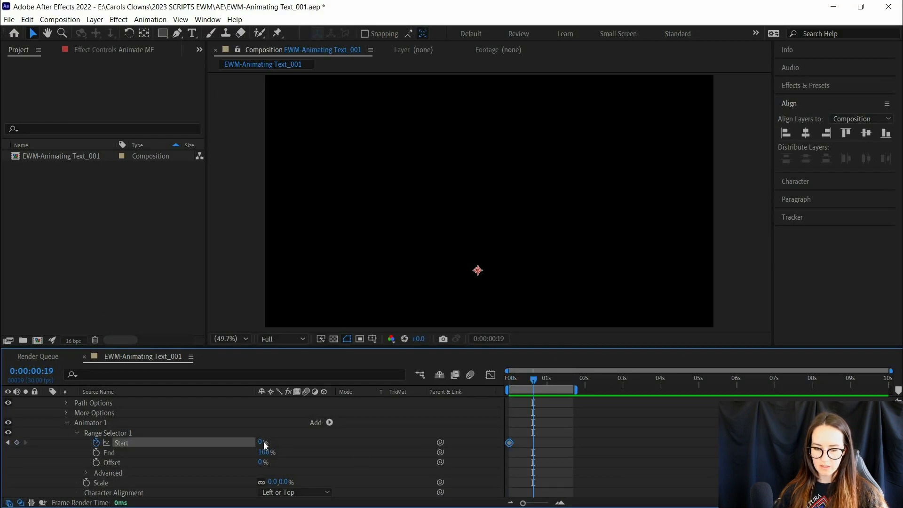
pyautogui.moveTo(260, 444); pyautogui.dragTo(353, 442)
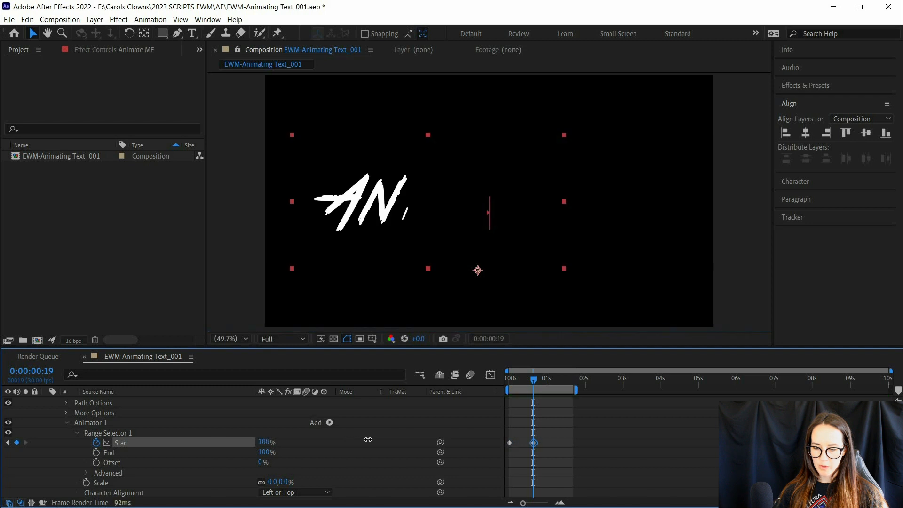
# - Preview the scale and character offset reveal of the Animate ME text
pyautogui.press('space')
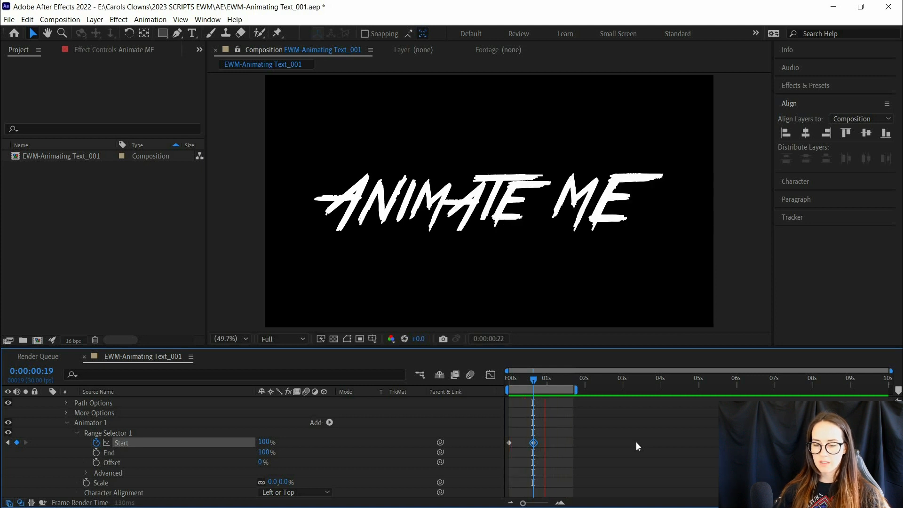
pyautogui.press('space')
pyautogui.click(592, 456)
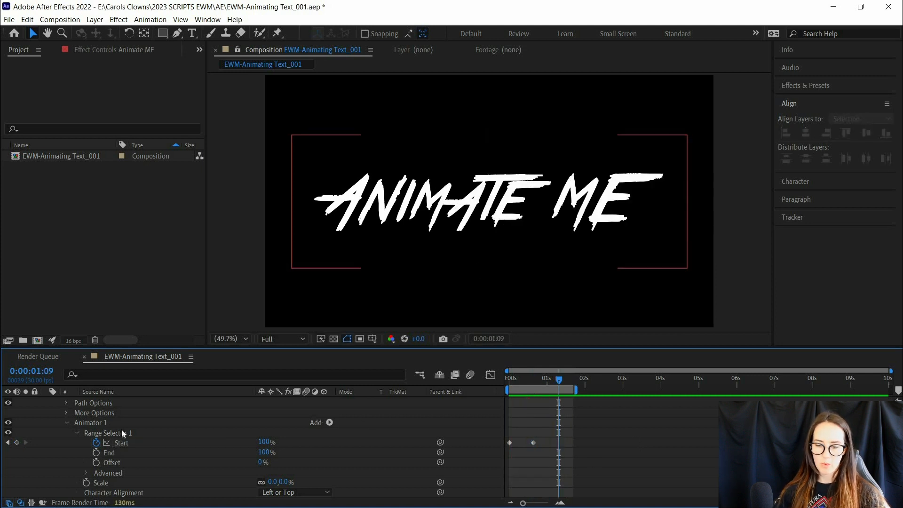
# - Apply the Stylize Glow effect to the Animate ME layer
pyautogui.scroll(3, 42, 423)
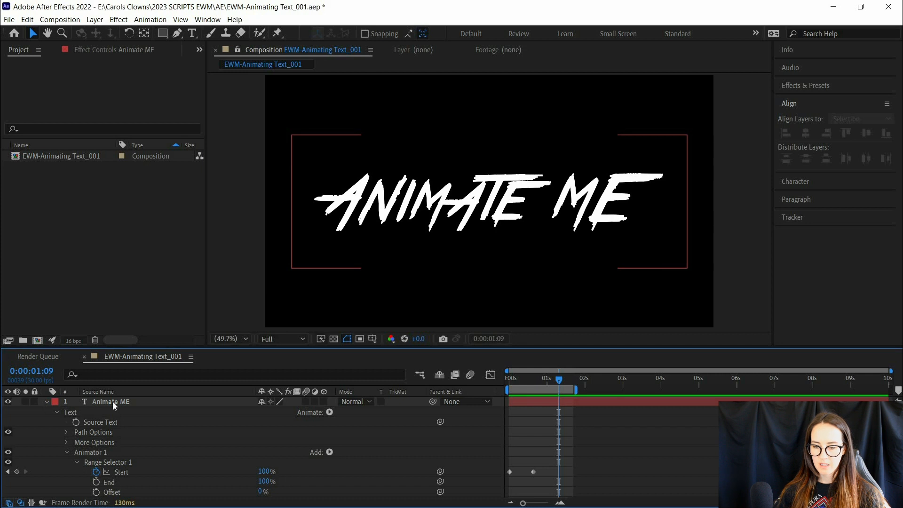
pyautogui.click(46, 401)
pyautogui.click(113, 403)
pyautogui.click(803, 86)
pyautogui.click(813, 100)
pyautogui.write('glow')
pyautogui.click(826, 215)
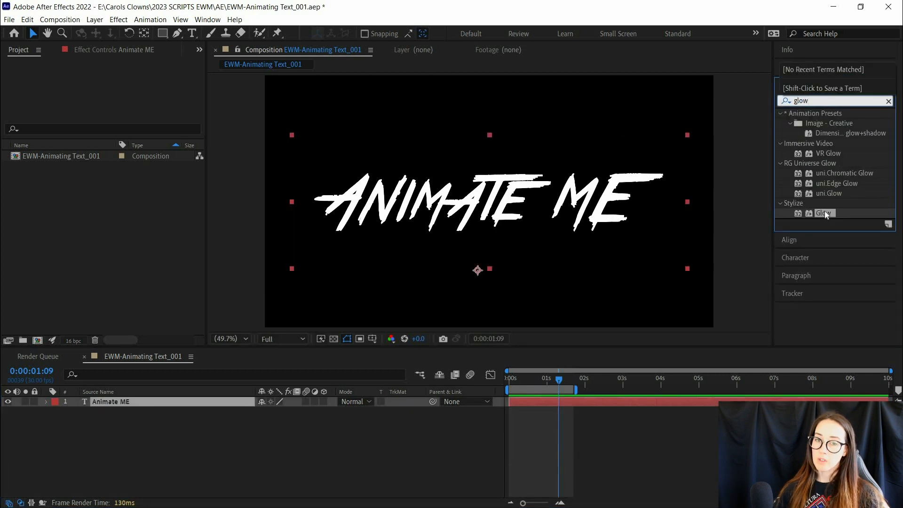
pyautogui.doubleClick(827, 214)
# - Switch the Glow Colors to A & B Colors and match Color B to the magenta of Color A
pyautogui.click(141, 144)
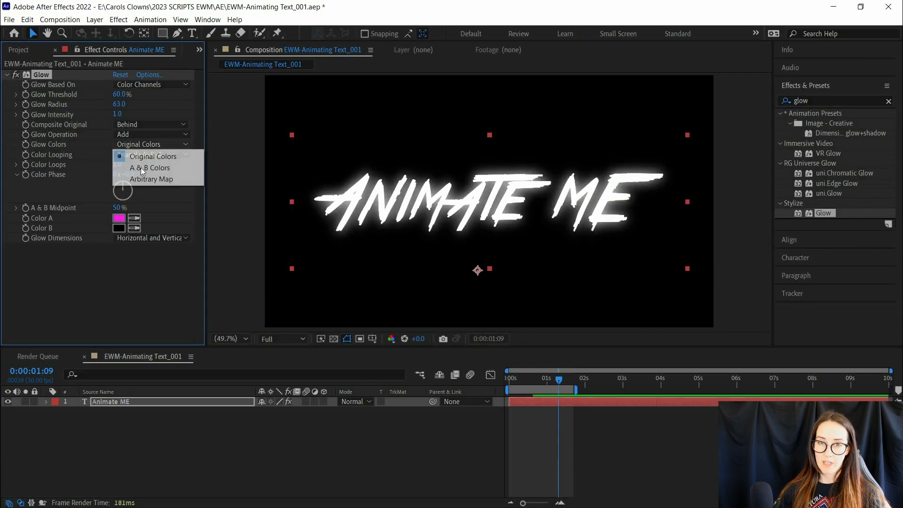
pyautogui.click(143, 169)
pyautogui.click(134, 228)
pyautogui.click(120, 218)
# - Set Glow Threshold to 56.9%, Glow Radius to 111 and Glow Intensity to 1.6, and preview the glowing text
pyautogui.moveTo(121, 94); pyautogui.dragTo(96, 93)
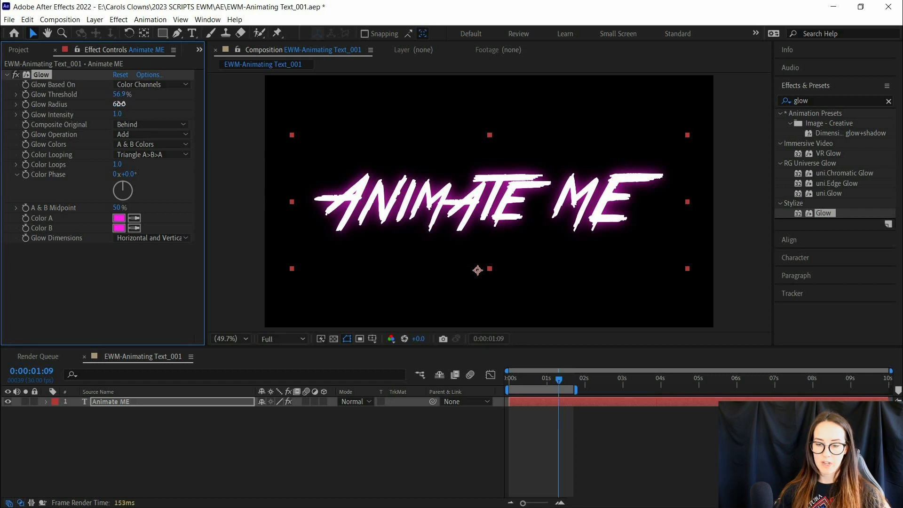
pyautogui.moveTo(120, 104); pyautogui.dragTo(143, 104)
pyautogui.moveTo(117, 114); pyautogui.dragTo(120, 115)
pyautogui.click(583, 423)
pyautogui.press('space')
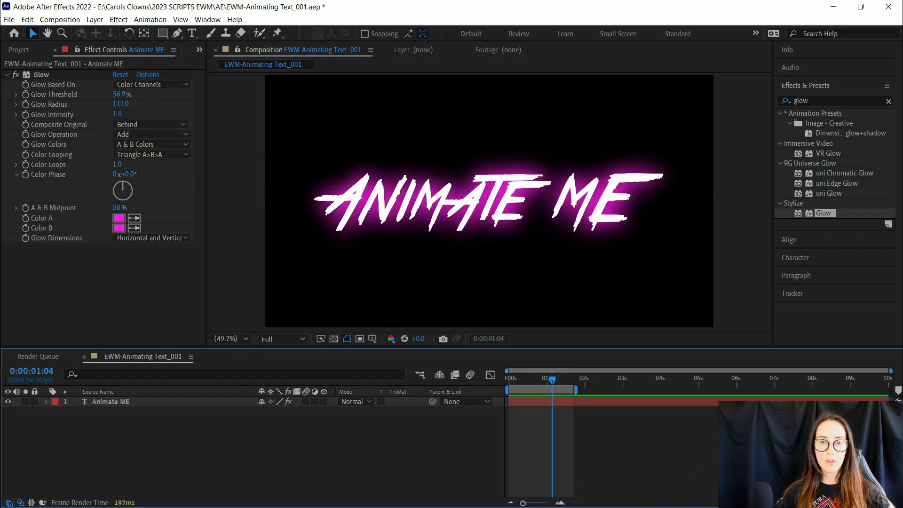
# - Keyframe Glow Radius from 0 at 0:00:00:00 to 111 at the second Start keyframe
pyautogui.press('Home')
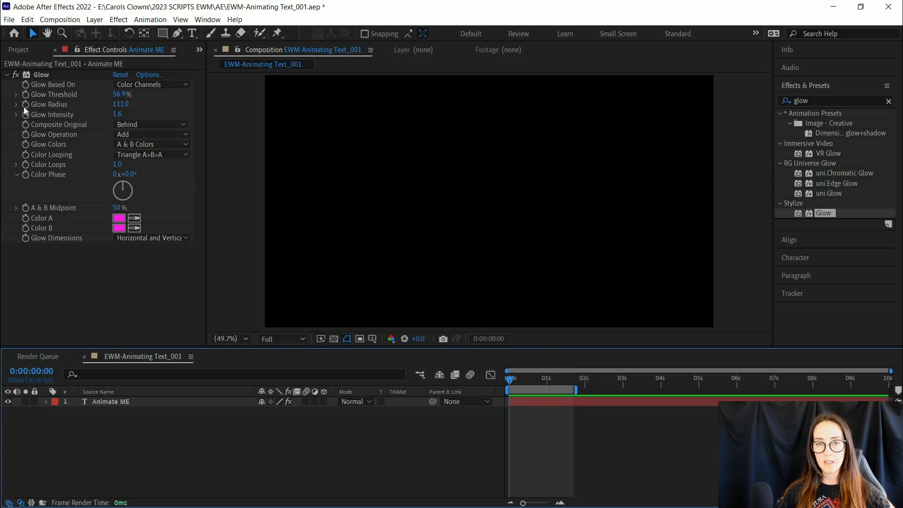
pyautogui.click(26, 104)
pyautogui.press('u')
pyautogui.click(26, 422)
pyautogui.click(597, 447)
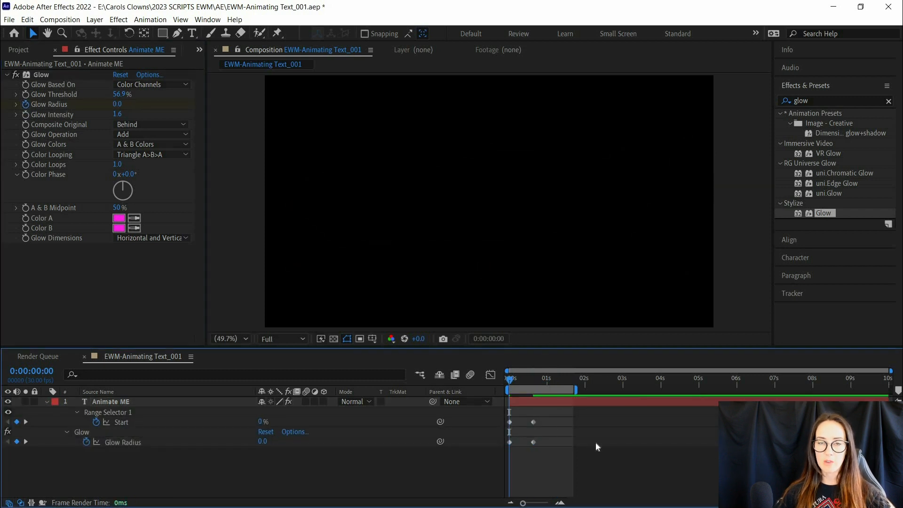
pyautogui.moveTo(510, 380); pyautogui.dragTo(516, 385)
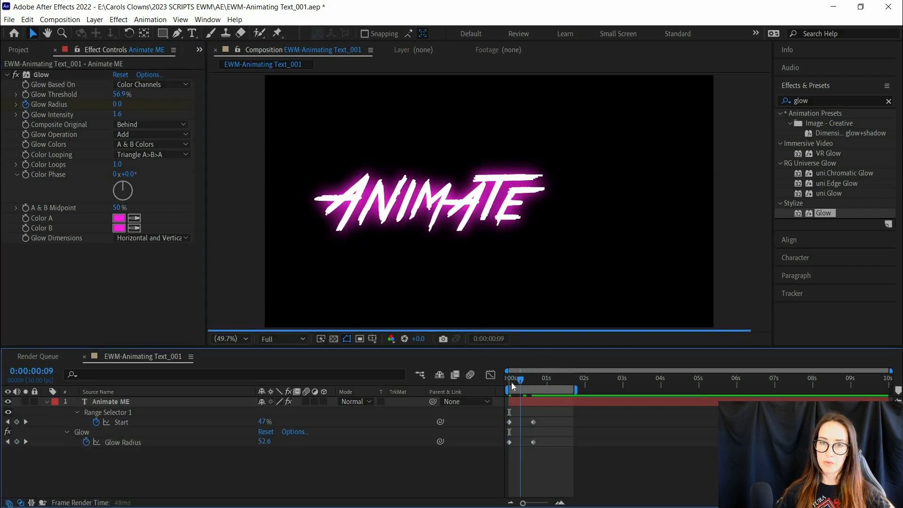
# - Delay the first Glow Radius keyframe to about midway towards the second one and check the timing
pyautogui.click(510, 443)
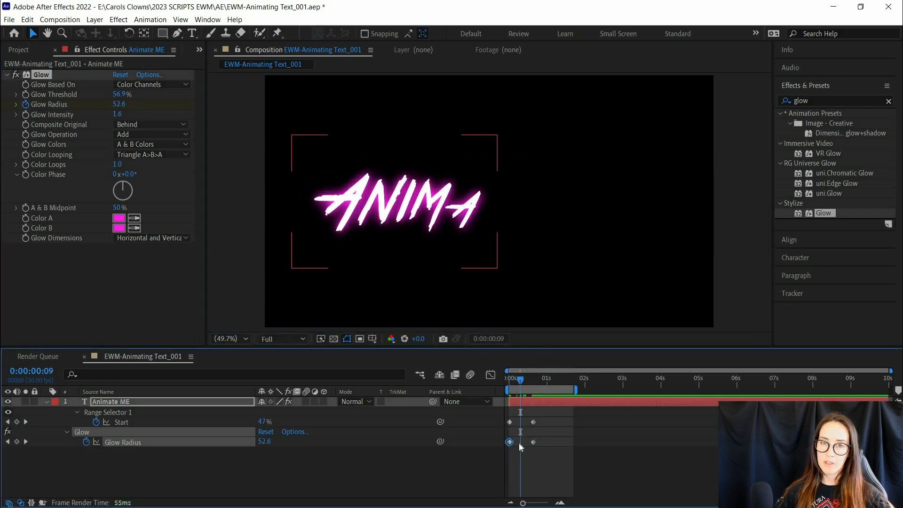
pyautogui.moveTo(510, 443); pyautogui.dragTo(522, 442)
pyautogui.moveTo(520, 380); pyautogui.dragTo(470, 392)
pyautogui.click(545, 380)
# - Keyframe Glow Intensity at 1.6 on the first frame and raise it at the first Glow Radius keyframe
pyautogui.click(26, 114)
pyautogui.press('u')
pyautogui.press('u')
pyautogui.click(26, 115)
pyautogui.click(26, 114)
pyautogui.moveTo(510, 380); pyautogui.dragTo(522, 380)
pyautogui.moveTo(117, 115); pyautogui.dragTo(119, 114)
# - Extend the work area to about 3 seconds and copy the first Glow Intensity keyframe to 0:00:00:20
pyautogui.moveTo(522, 380); pyautogui.dragTo(631, 390)
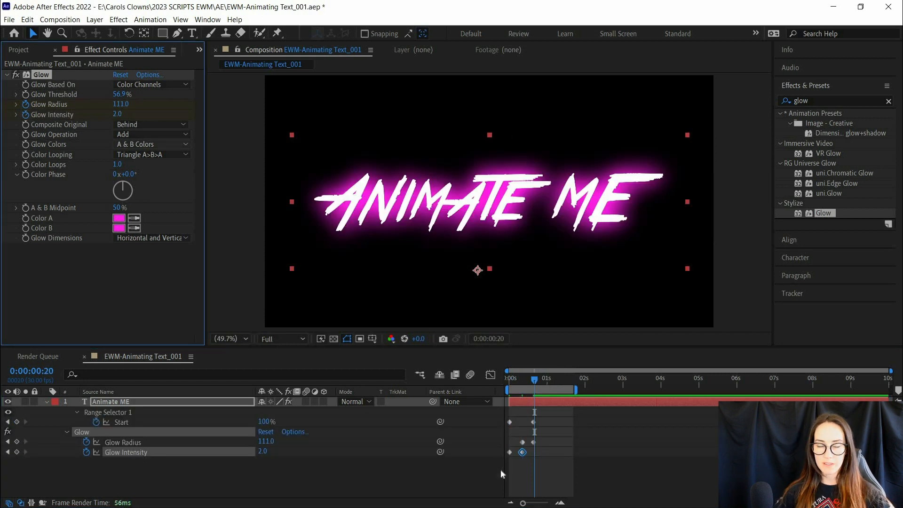
pyautogui.click(509, 452)
pyautogui.hotkey('ctrl', 'c')
pyautogui.hotkey('ctrl', 'v')
# - Add the expression loopOutDuration(type = "cycle", duration = 0) to Glow Intensity and preview the looping glow
pyautogui.keyDown('alt'); pyautogui.click(86, 452); pyautogui.keyUp('alt')
pyautogui.click(302, 462)
pyautogui.click(475, 299)
pyautogui.click(684, 429)
pyautogui.press('space')
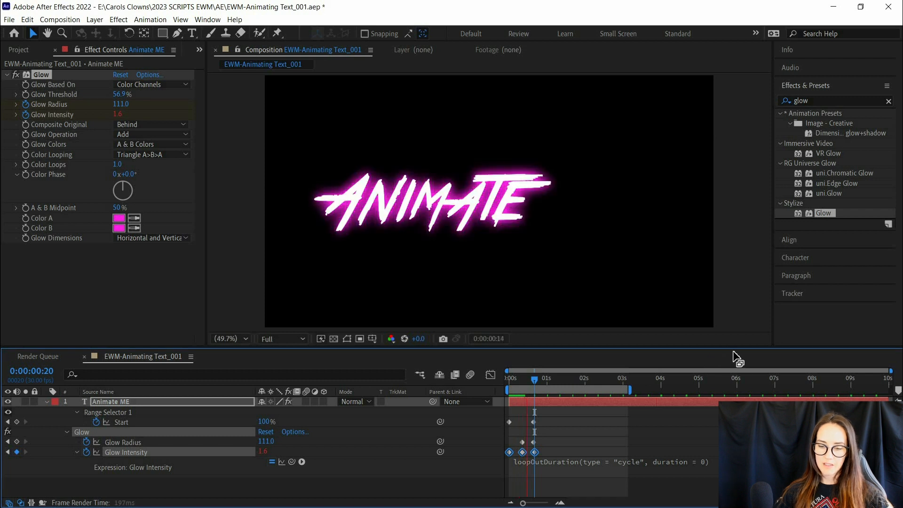